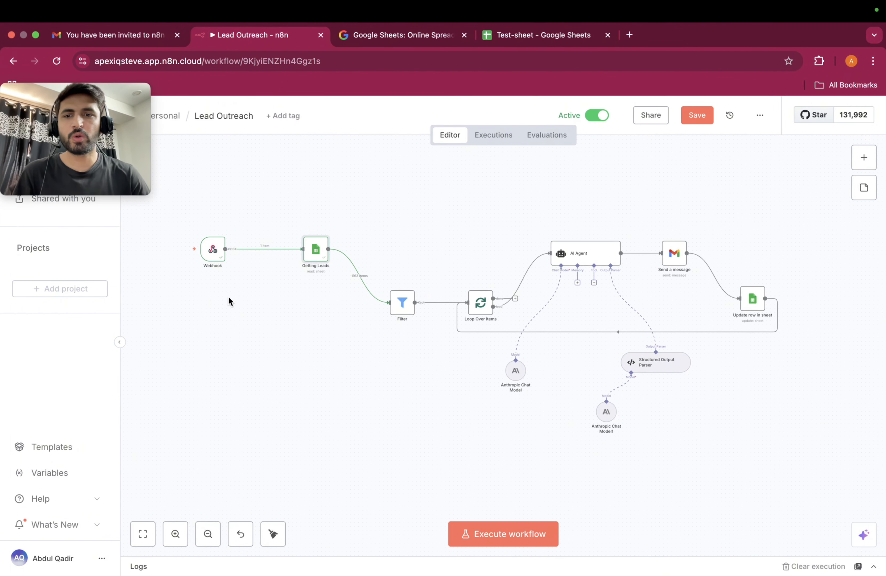
Look over the Lead Outreach workflow from the Webhook onward and open the Getting Leads node's settings
{"action": "mouse_move", "coordinate": [222, 271]}
{"action": "scroll", "coordinate": [221, 268], "scroll_direction": "up", "scroll_amount": 5}
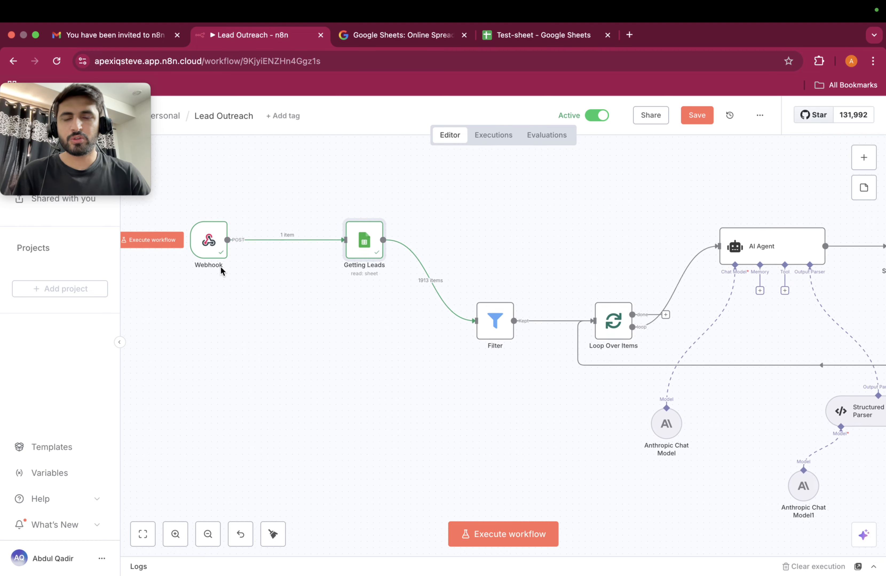
{"action": "scroll", "coordinate": [222, 266], "scroll_direction": "up", "scroll_amount": 1}
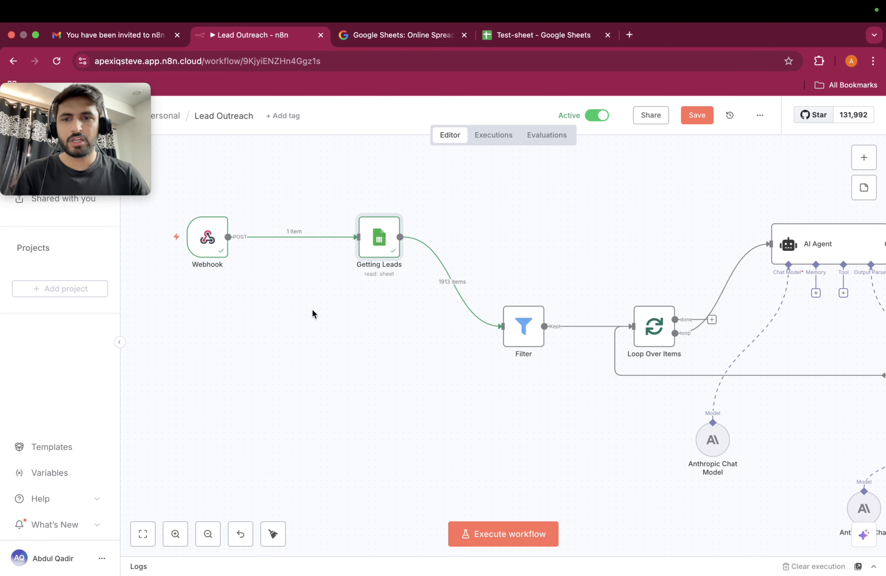
{"action": "mouse_move", "coordinate": [238, 291]}
{"action": "scroll", "coordinate": [385, 281], "scroll_direction": "down", "scroll_amount": 3}
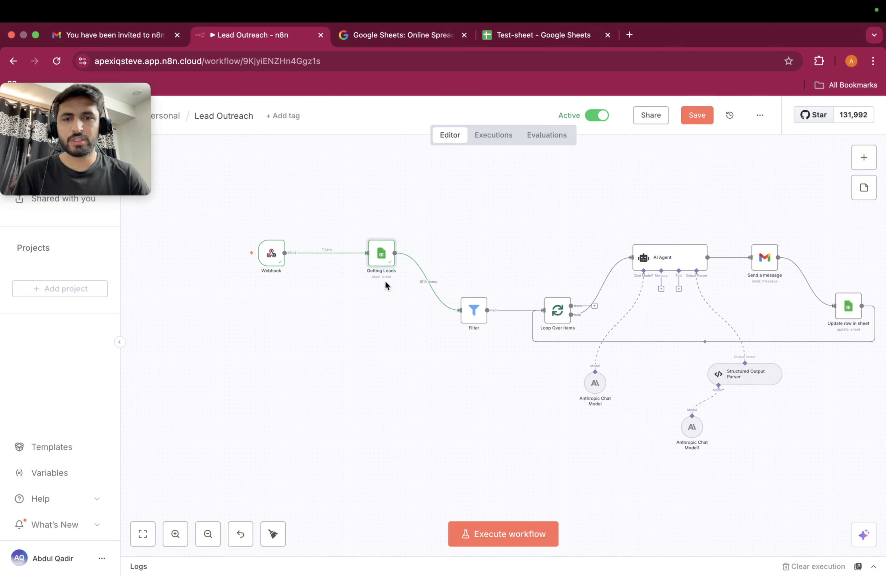
{"action": "scroll", "coordinate": [441, 263], "scroll_direction": "right", "scroll_amount": 1}
{"action": "scroll", "coordinate": [441, 263], "scroll_direction": "right", "scroll_amount": 3}
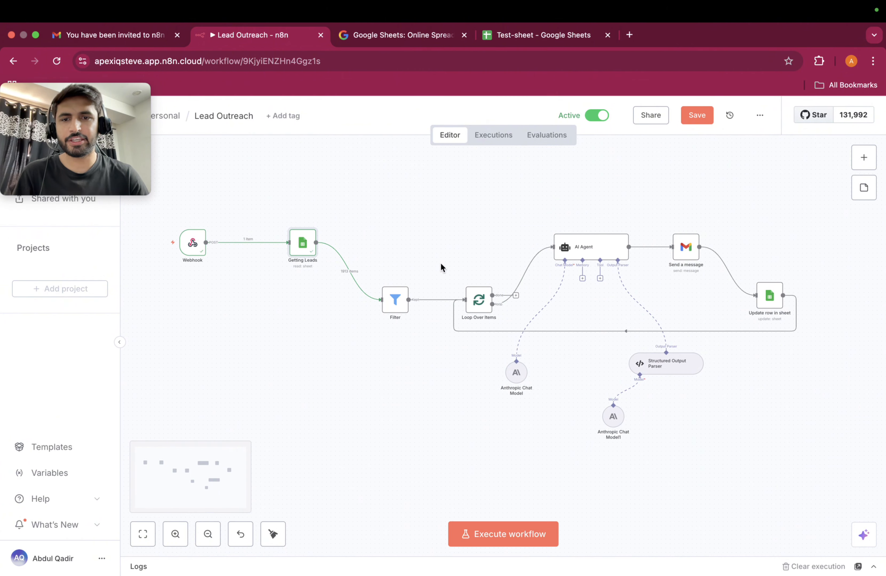
{"action": "double_click", "coordinate": [303, 243]}
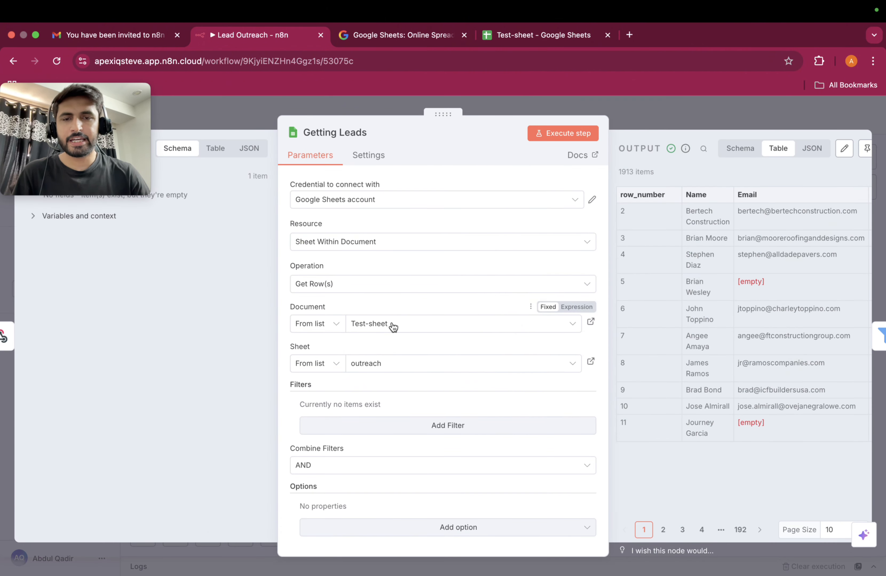
Review the lead rows in Test-sheet's outreach sheet in Google Sheets, return to n8n and close the Getting Leads node
{"action": "left_click", "coordinate": [536, 29]}
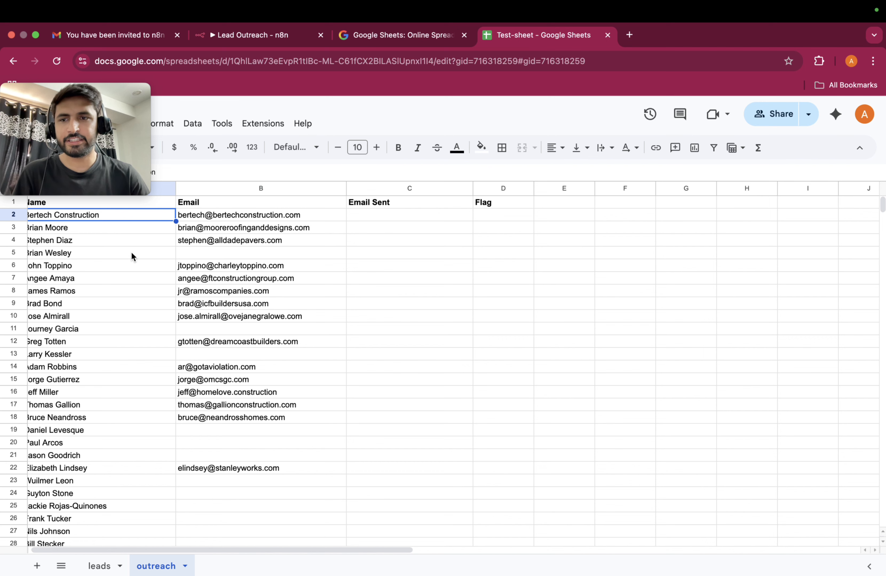
{"action": "scroll", "coordinate": [93, 221], "scroll_direction": "left", "scroll_amount": 1}
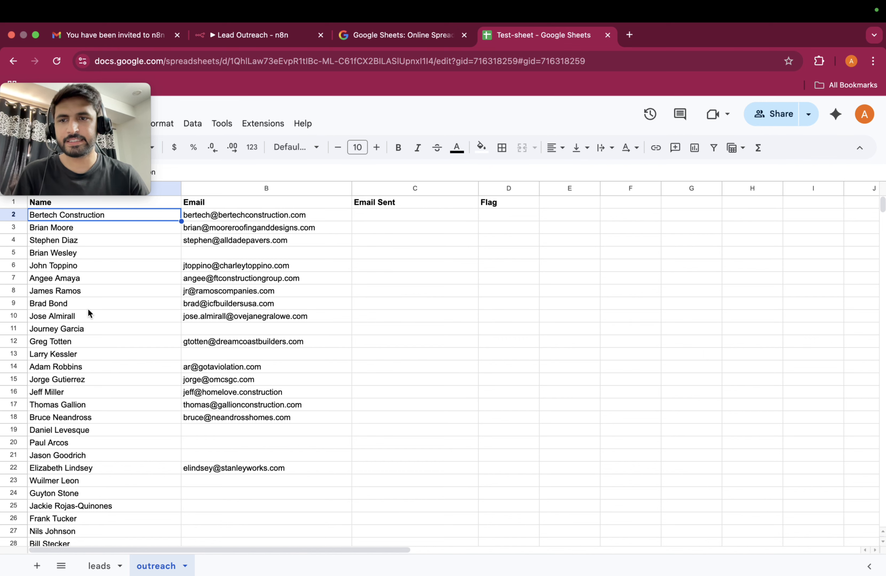
{"action": "scroll", "coordinate": [71, 446], "scroll_direction": "down", "scroll_amount": 5}
{"action": "scroll", "coordinate": [70, 446], "scroll_direction": "up", "scroll_amount": 5}
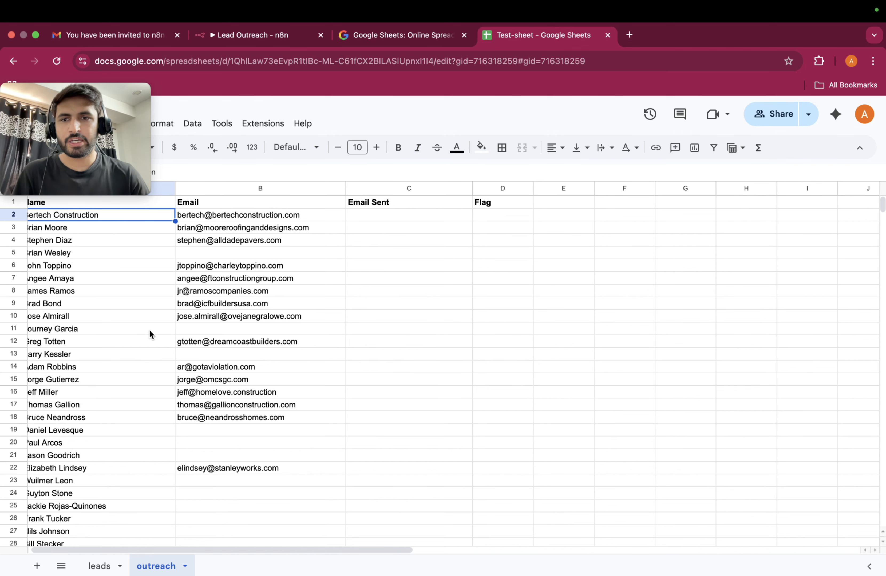
{"action": "scroll", "coordinate": [91, 326], "scroll_direction": "left", "scroll_amount": 1}
{"action": "left_click", "coordinate": [253, 35]}
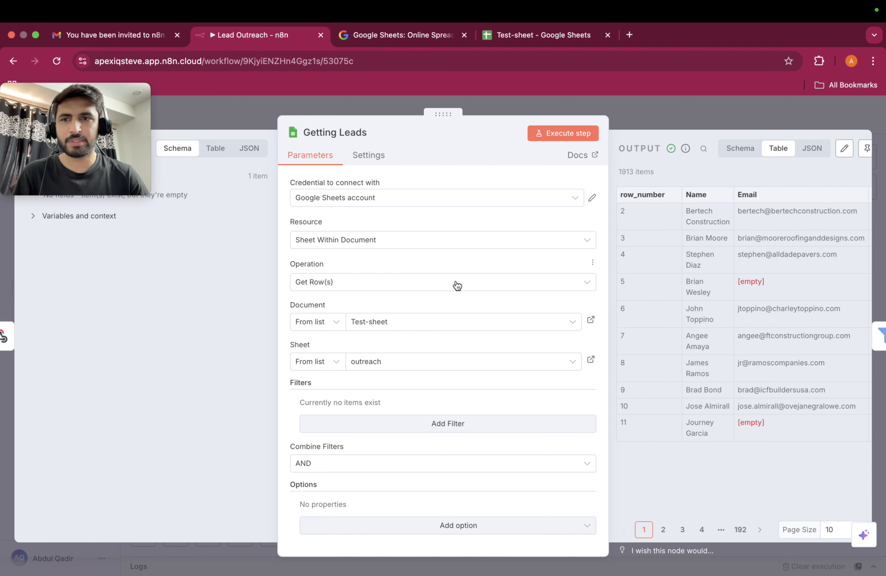
{"action": "left_click", "coordinate": [245, 113]}
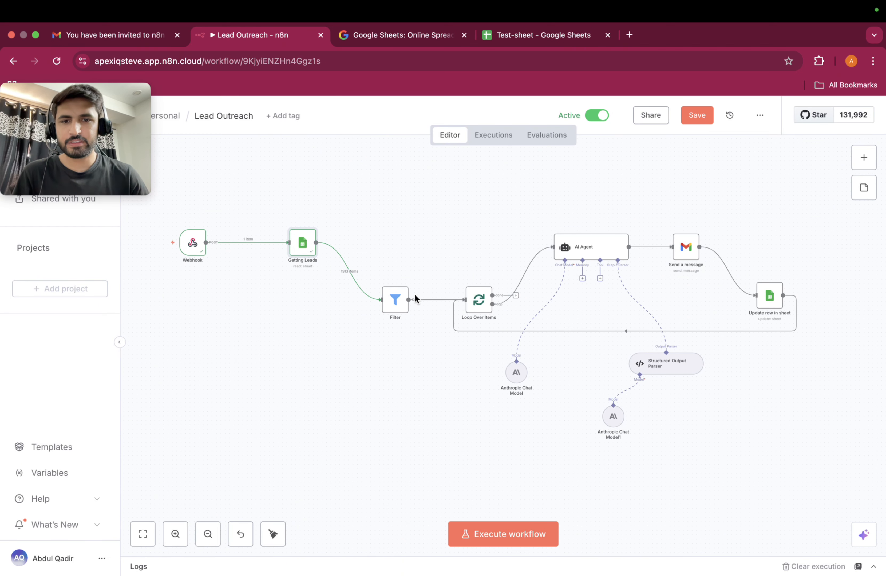
Inspect the Filter node's condition on the Email field and close the node
{"action": "scroll", "coordinate": [412, 320], "scroll_direction": "up", "scroll_amount": 3}
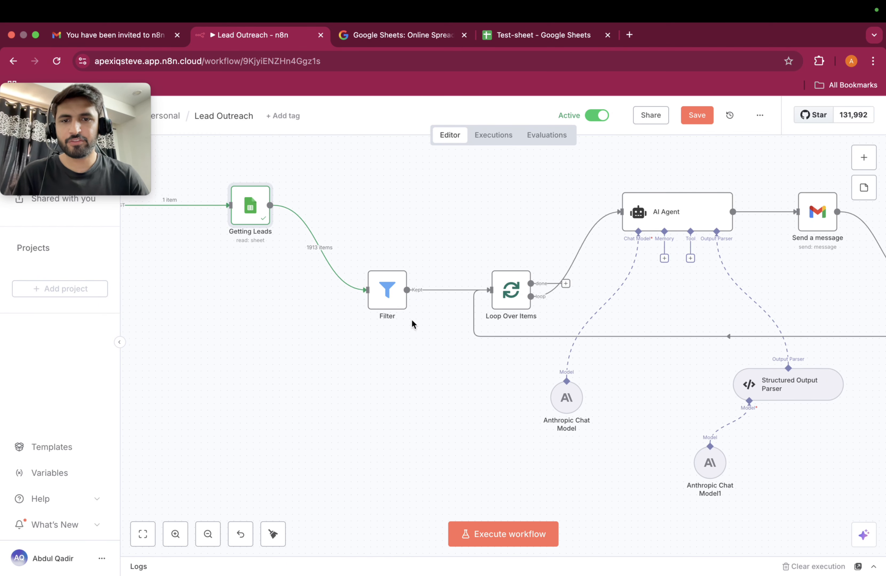
{"action": "double_click", "coordinate": [389, 300]}
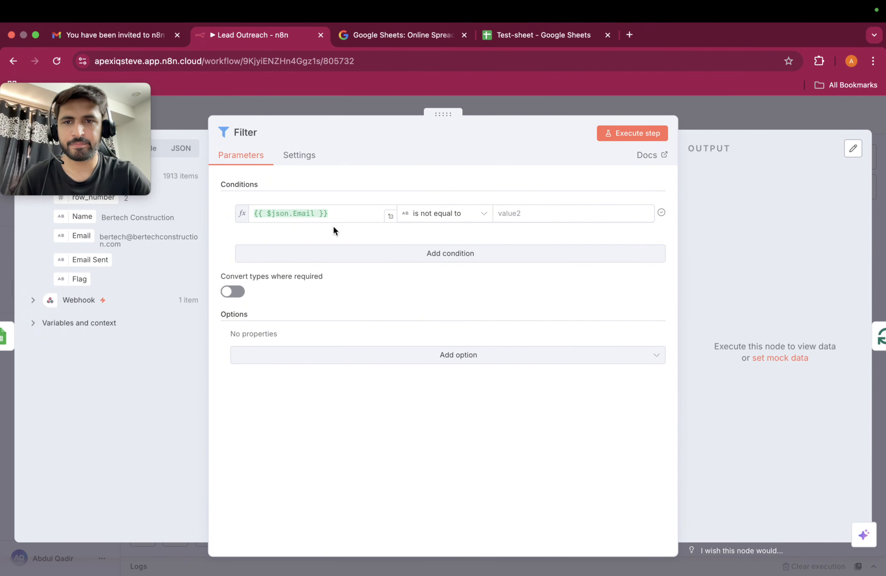
{"action": "left_click", "coordinate": [200, 115]}
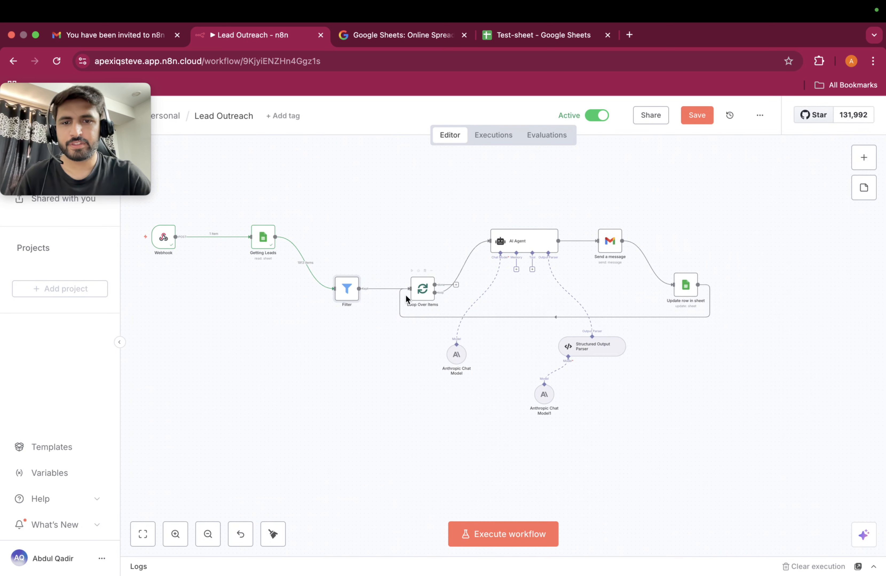
Examine the Loop Over Items node and the AI Agent, Send a message and Update row in sheet nodes inside its loop
{"action": "scroll", "coordinate": [430, 298], "scroll_direction": "up", "scroll_amount": 2}
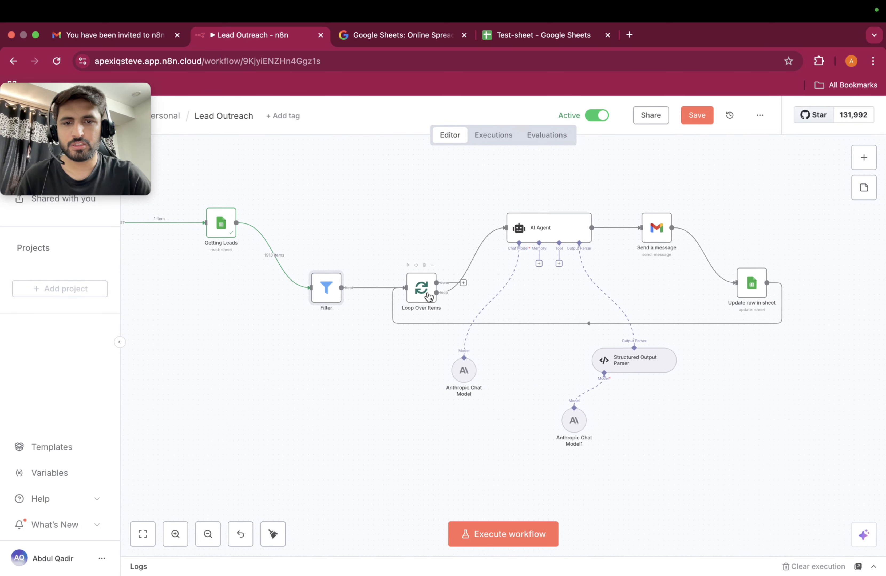
{"action": "scroll", "coordinate": [429, 298], "scroll_direction": "up", "scroll_amount": 1}
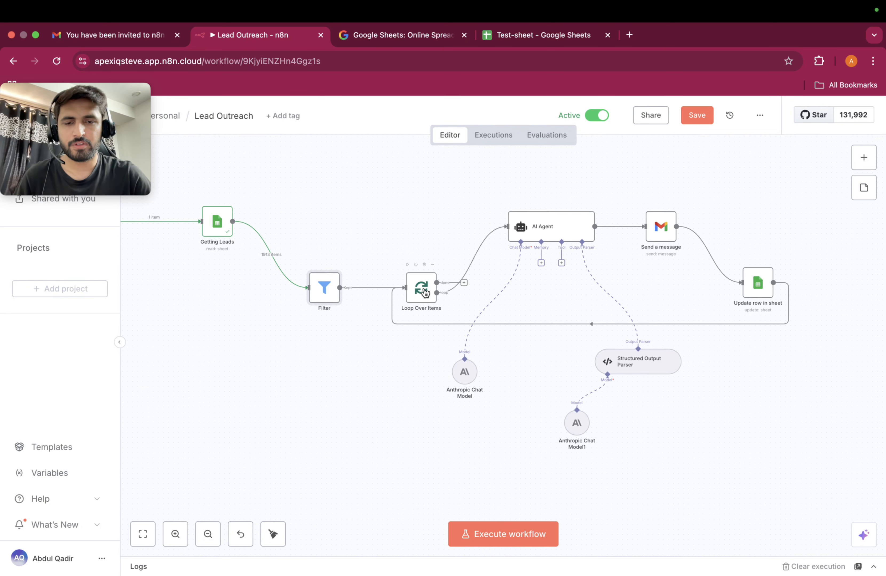
{"action": "scroll", "coordinate": [422, 290], "scroll_direction": "right", "scroll_amount": 5}
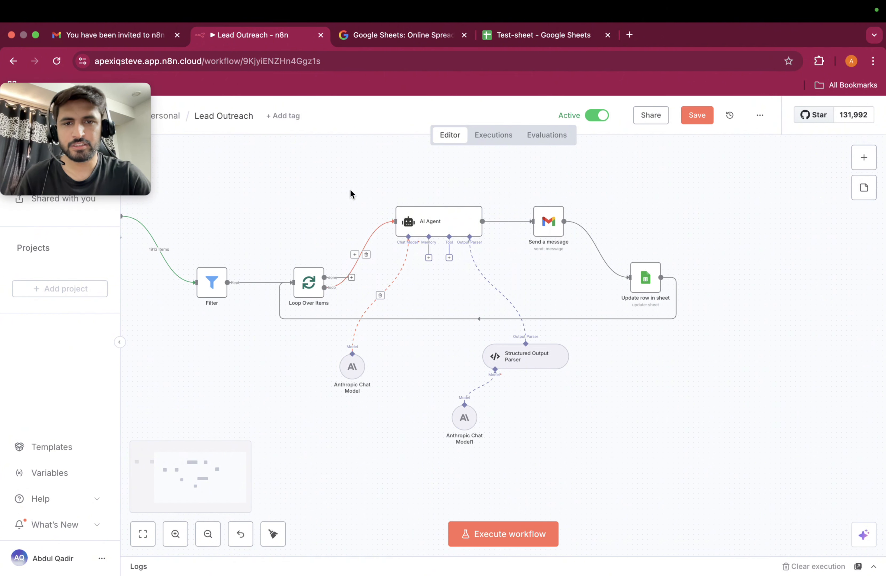
{"action": "left_click_drag", "start_coordinate": [351, 192], "coordinate": [678, 434]}
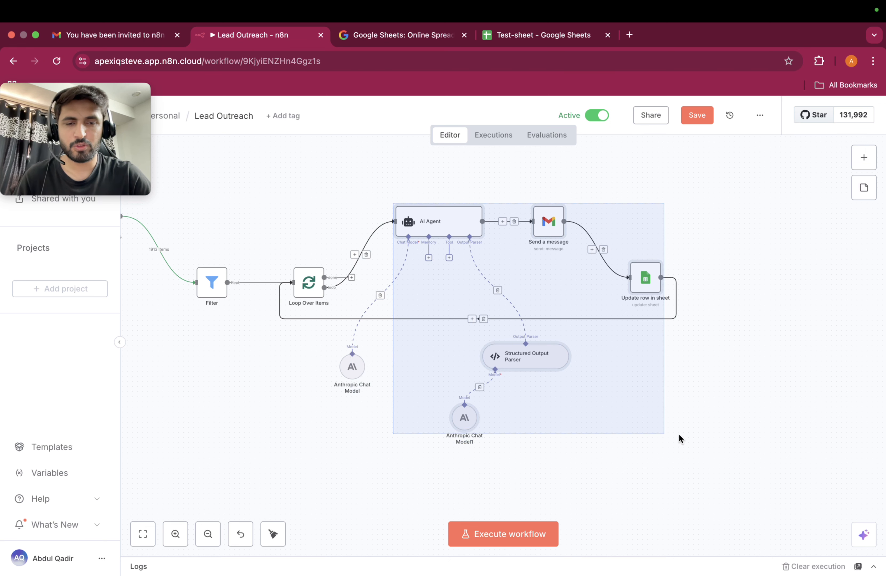
{"action": "left_click", "coordinate": [679, 435]}
{"action": "left_click_drag", "start_coordinate": [357, 190], "coordinate": [684, 453]}
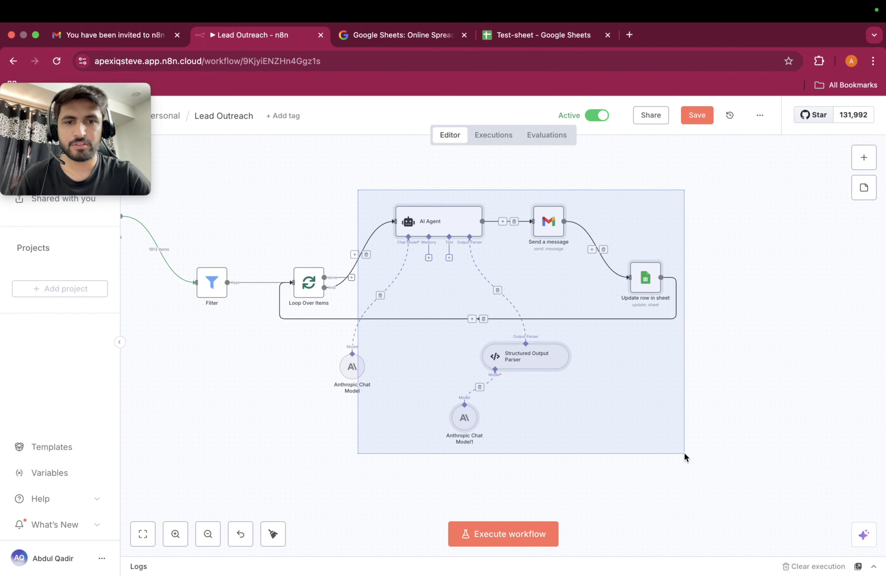
{"action": "left_click", "coordinate": [304, 216]}
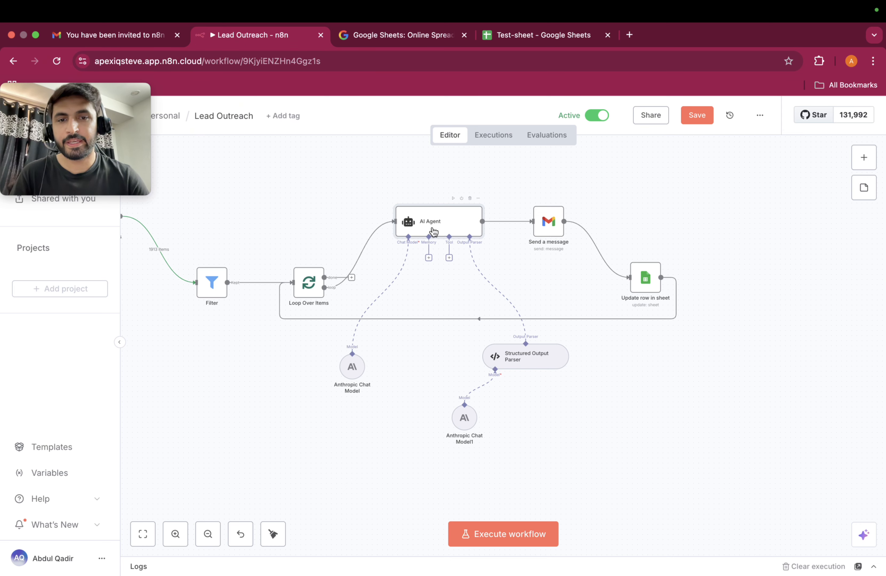
Read through the AI Agent node's user message prompt and its lead field expressions, and close the node
{"action": "double_click", "coordinate": [447, 223]}
{"action": "scroll", "coordinate": [400, 318], "scroll_direction": "down", "scroll_amount": 3}
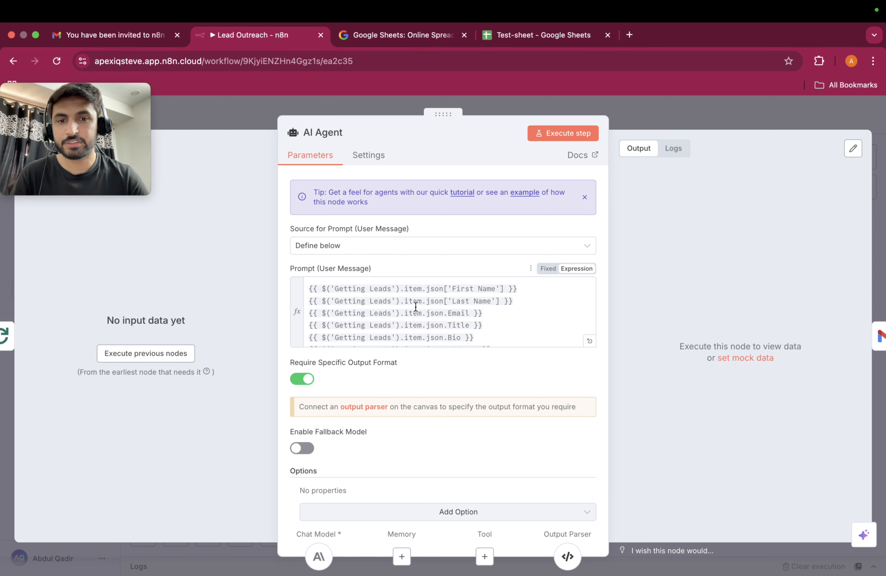
{"action": "scroll", "coordinate": [416, 307], "scroll_direction": "up", "scroll_amount": 5}
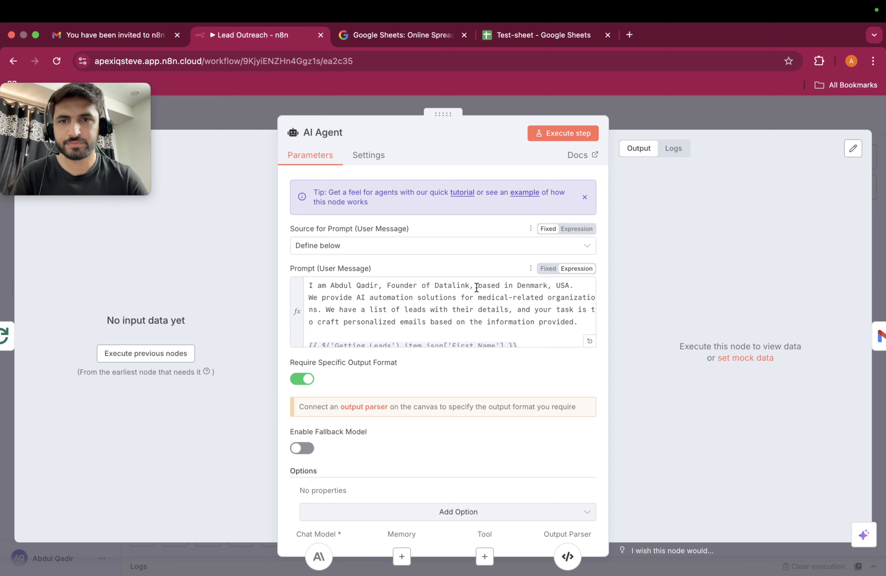
{"action": "left_click", "coordinate": [231, 113]}
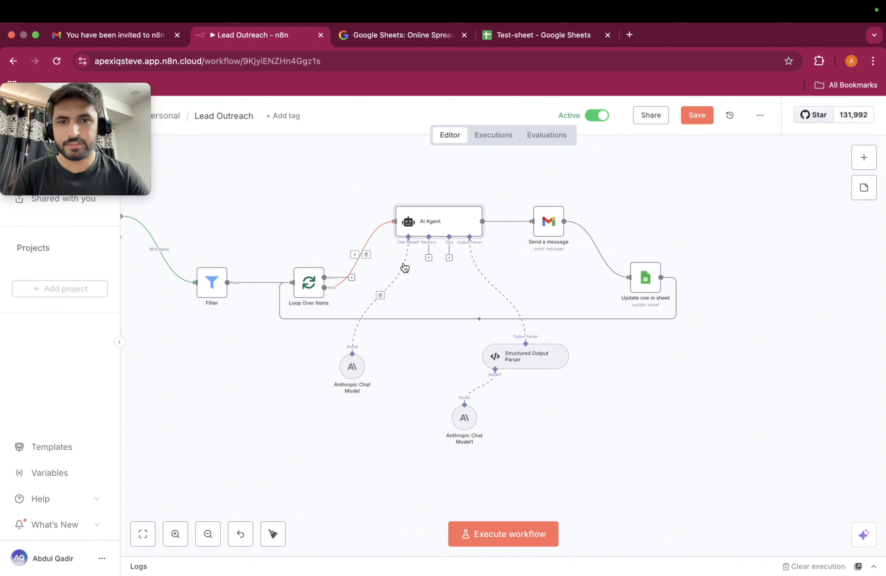
Check the credential and model choices of the Anthropic Chat Model attached to the AI Agent, leaving the model selection as is
{"action": "scroll", "coordinate": [403, 265], "scroll_direction": "down", "scroll_amount": 1}
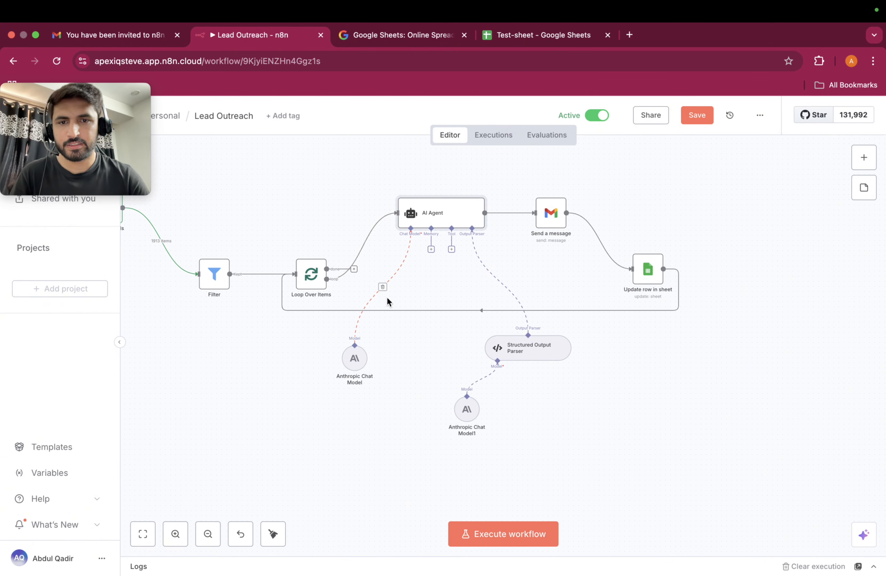
{"action": "double_click", "coordinate": [354, 358]}
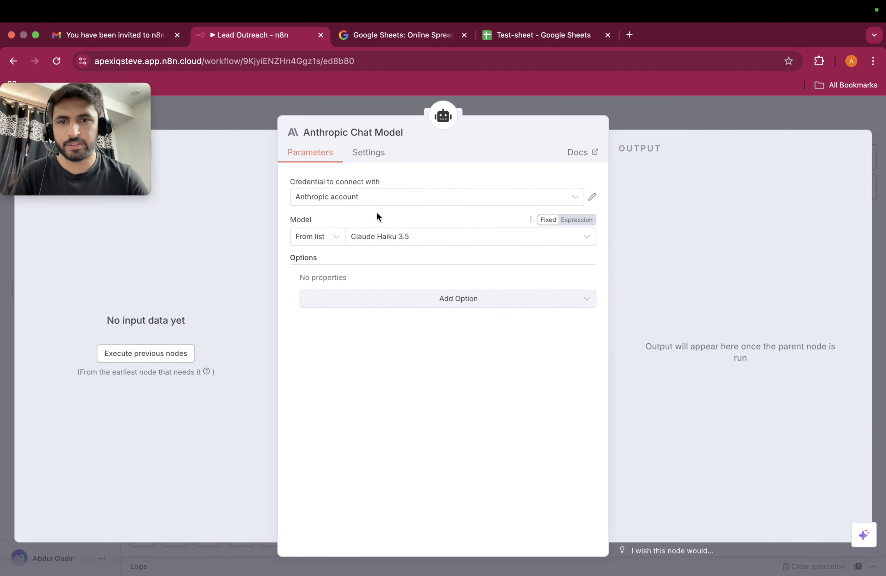
{"action": "left_click", "coordinate": [430, 242]}
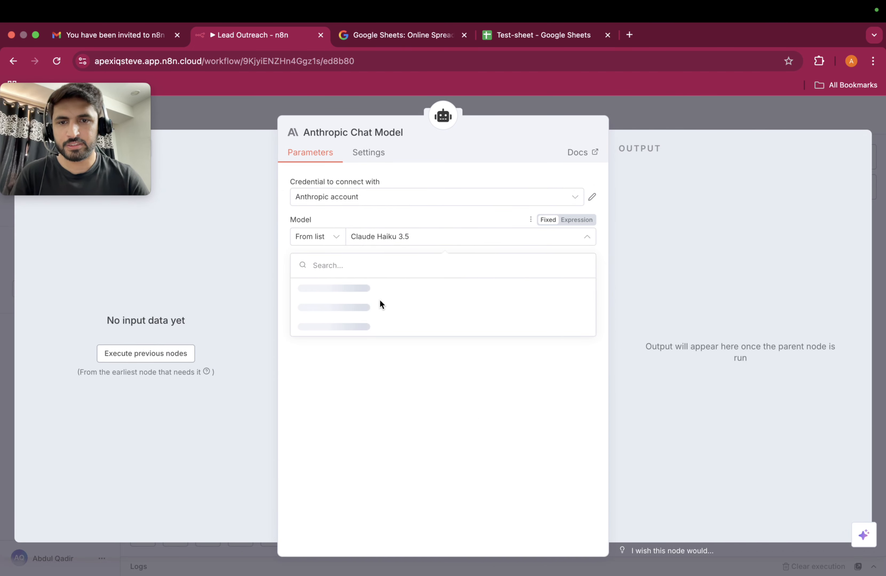
{"action": "left_click", "coordinate": [415, 148]}
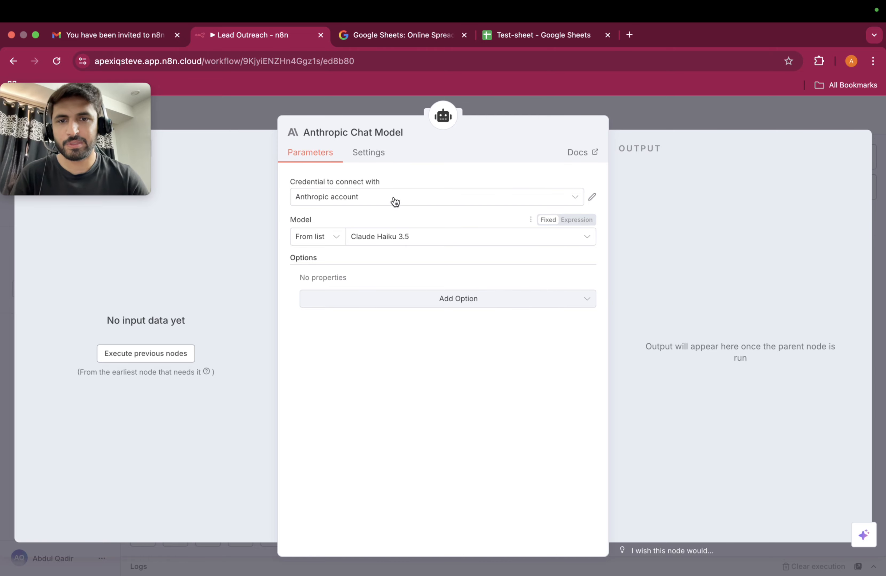
{"action": "left_click", "coordinate": [254, 115]}
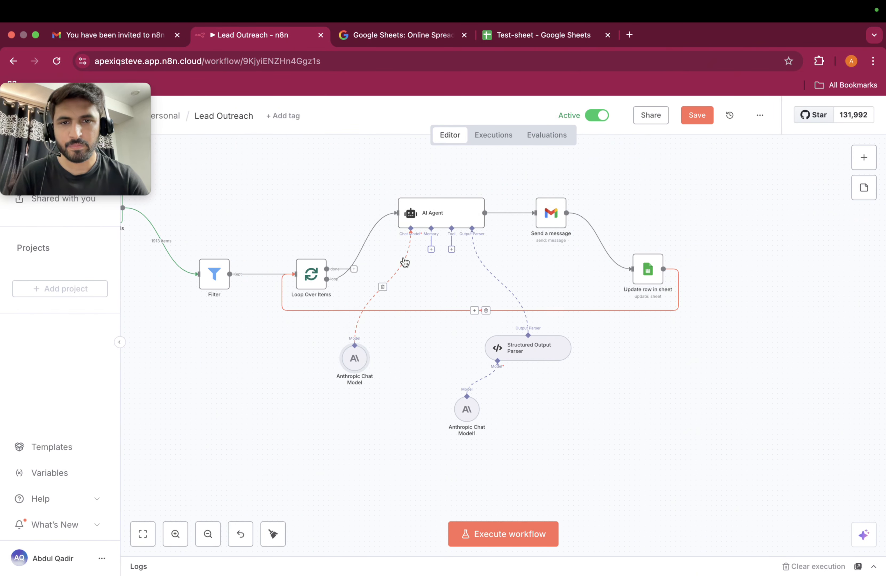
Reopen the AI Agent node to review how its prompt uses the Getting Leads fields, and close it
{"action": "double_click", "coordinate": [435, 219]}
{"action": "scroll", "coordinate": [423, 337], "scroll_direction": "down", "scroll_amount": 5}
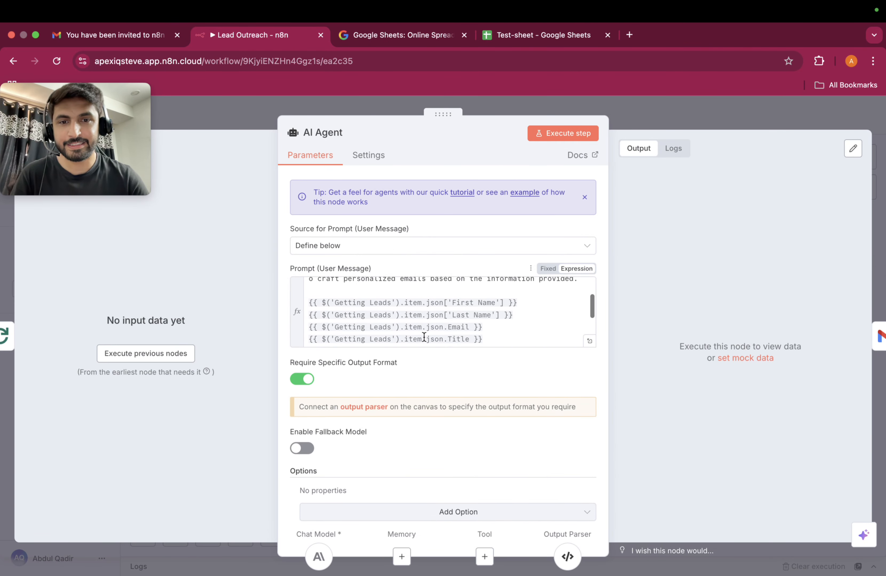
{"action": "scroll", "coordinate": [425, 329], "scroll_direction": "up", "scroll_amount": 4}
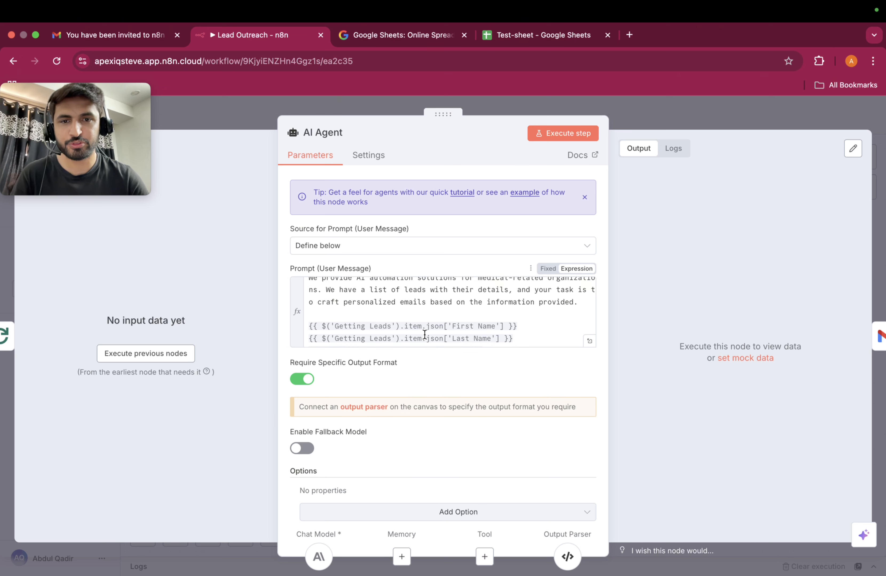
{"action": "left_click", "coordinate": [288, 110]}
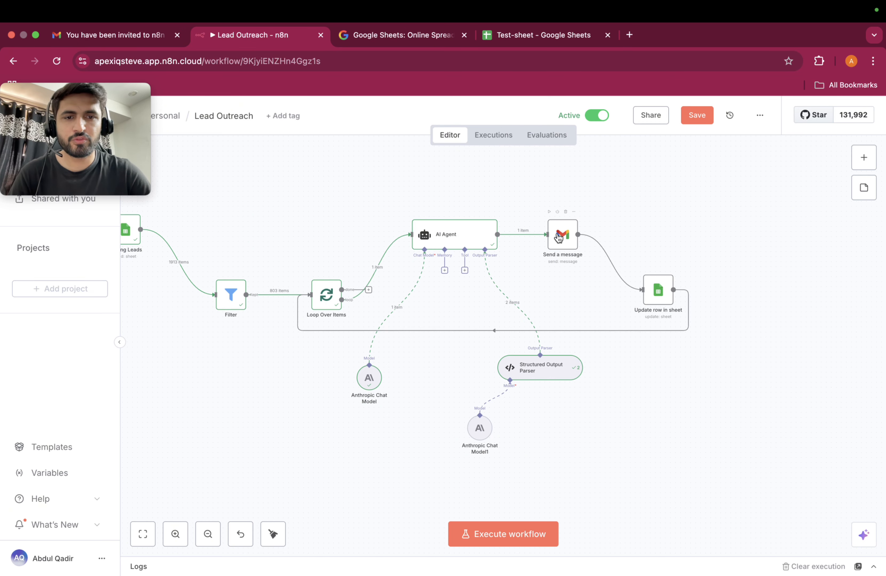
Inspect the Send a message node's recipient, subject and message mappings against the AI Agent output, and close the node
{"action": "double_click", "coordinate": [563, 246]}
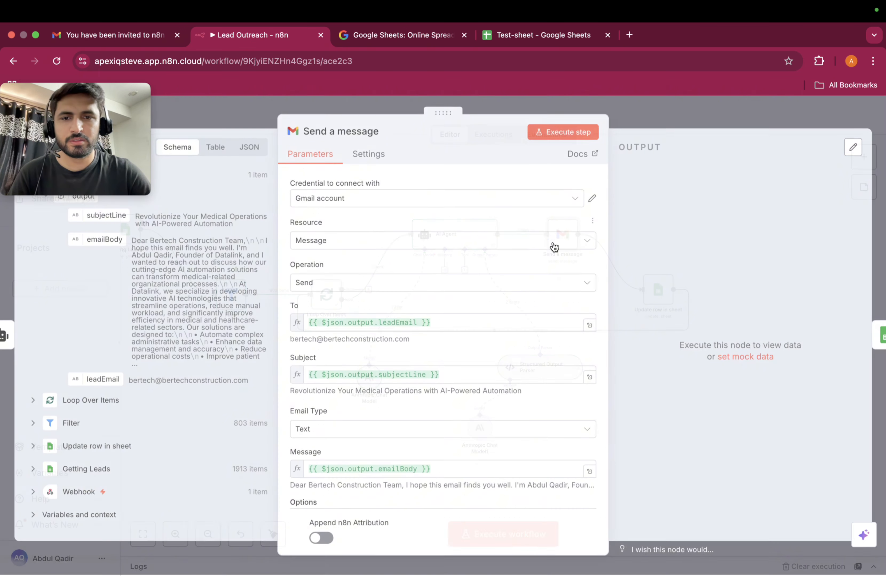
{"action": "scroll", "coordinate": [374, 269], "scroll_direction": "down", "scroll_amount": 2}
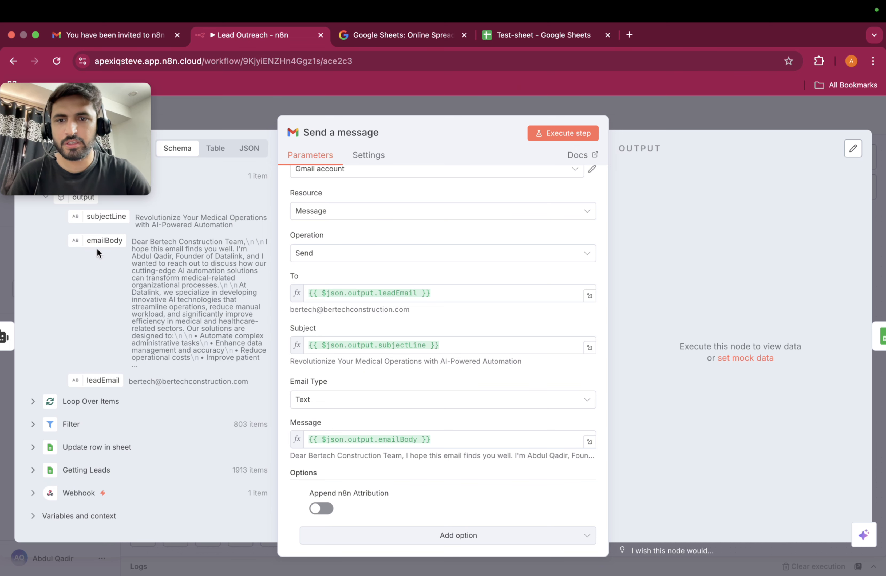
{"action": "scroll", "coordinate": [363, 310], "scroll_direction": "down", "scroll_amount": 1}
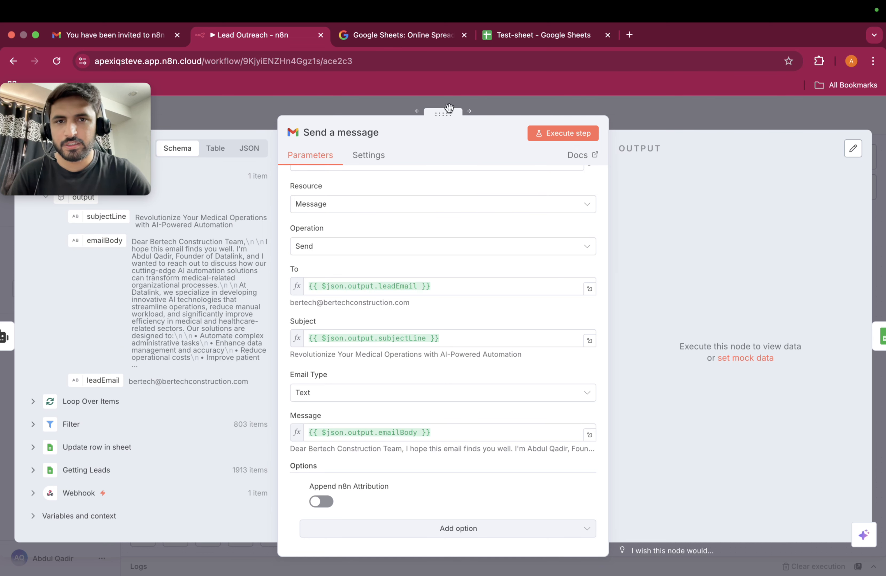
{"action": "left_click", "coordinate": [396, 100]}
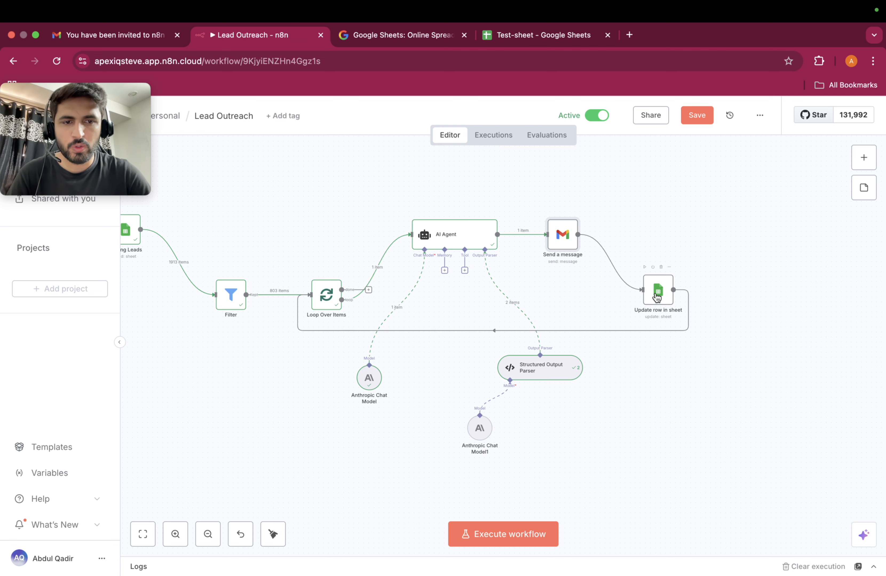
Switch to Test-sheet in Google Sheets to check the Email Sent and Flag columns, and return to the n8n workflow
{"action": "left_click", "coordinate": [503, 56]}
{"action": "left_click", "coordinate": [532, 35]}
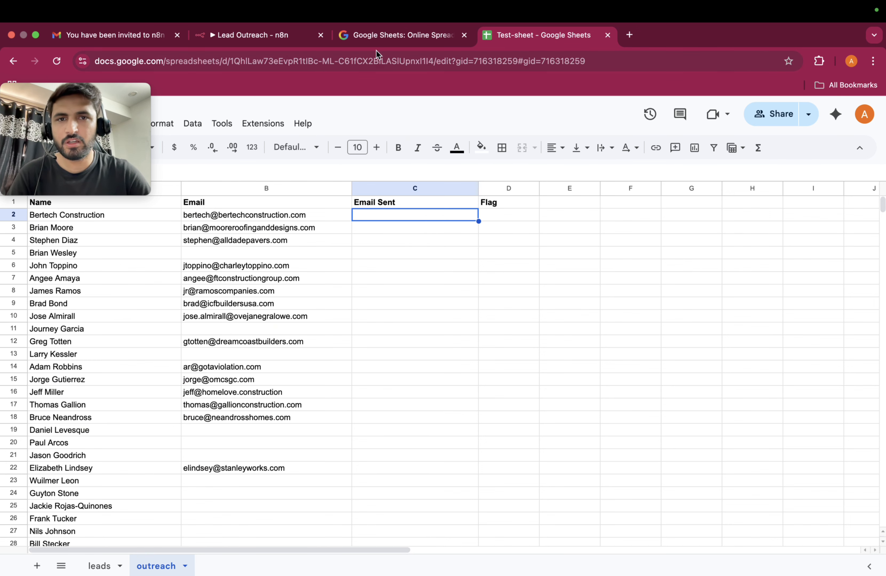
{"action": "left_click", "coordinate": [258, 35]}
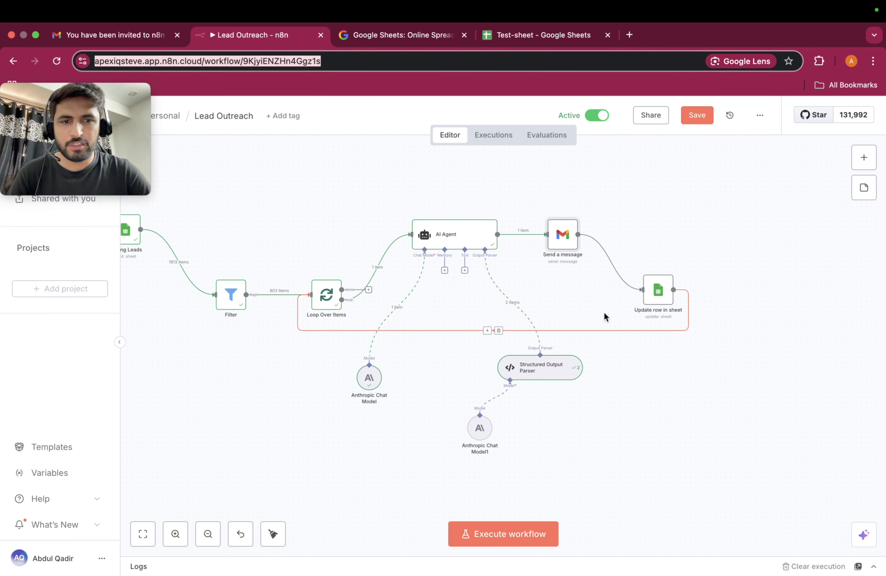